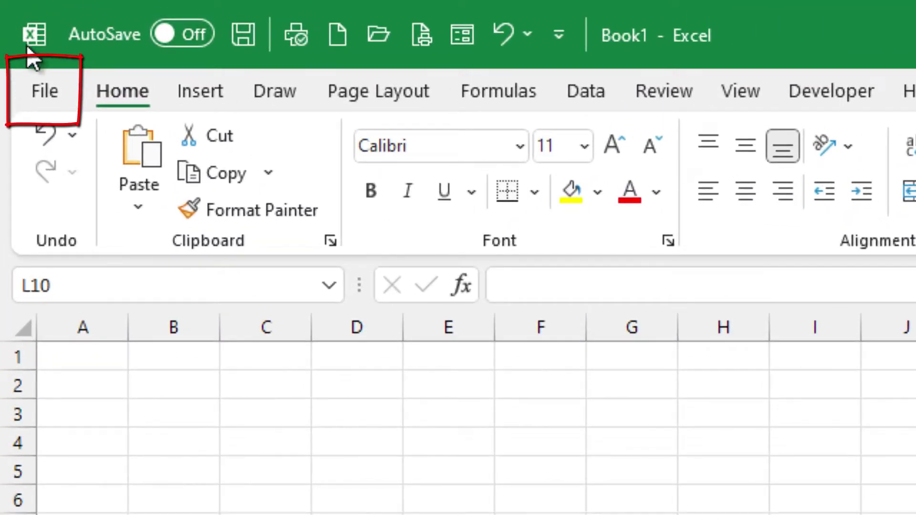
- Open Excel Options on the Add-ins page with COM Add-ins selected to manage
left_click(23, 45)
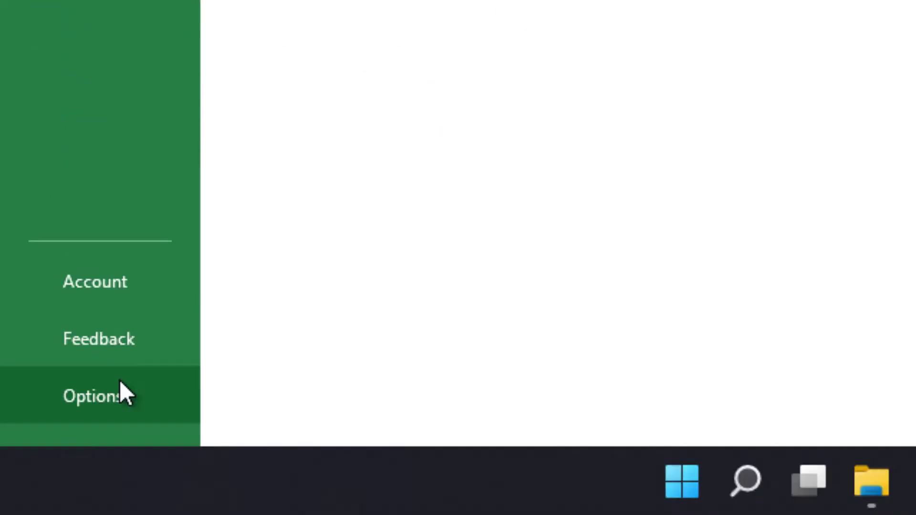
left_click(121, 394)
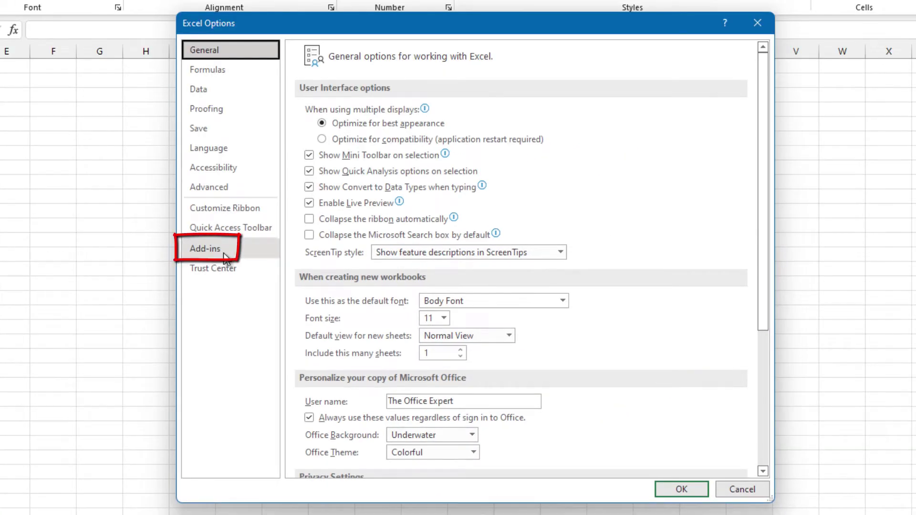
left_click(238, 252)
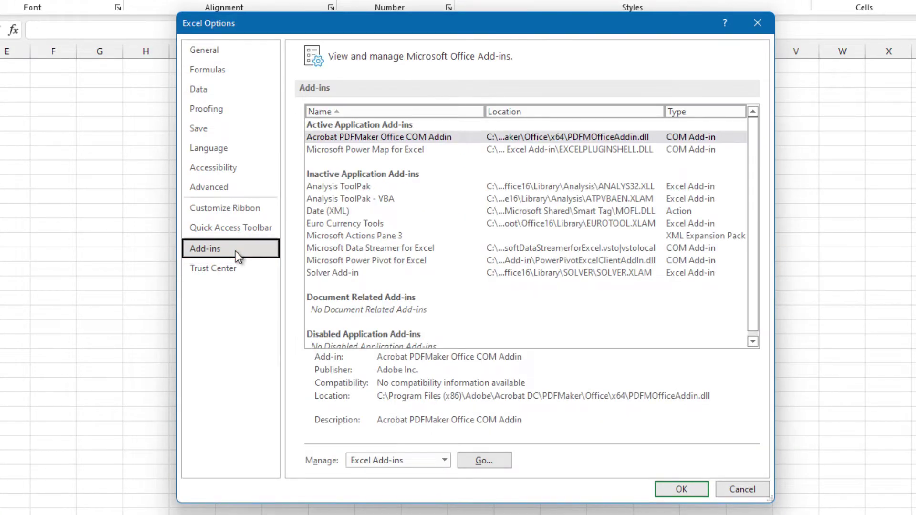
left_click(445, 460)
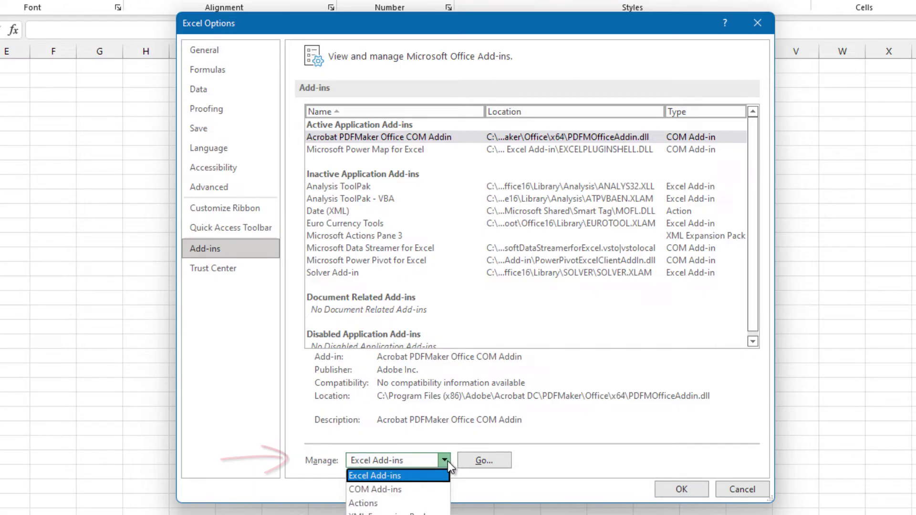
left_click(401, 490)
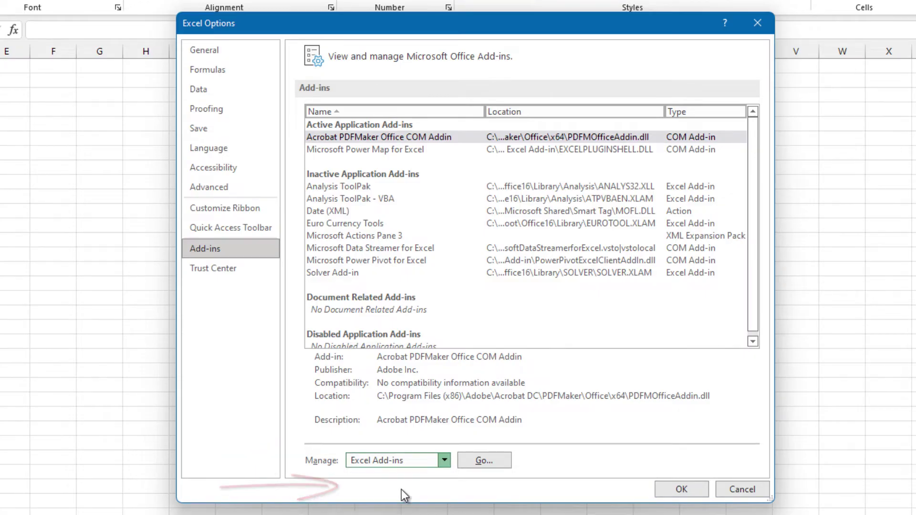
- Enable the Microsoft Power Pivot for Excel COM add-in and show its Power Pivot tab
left_click(495, 466)
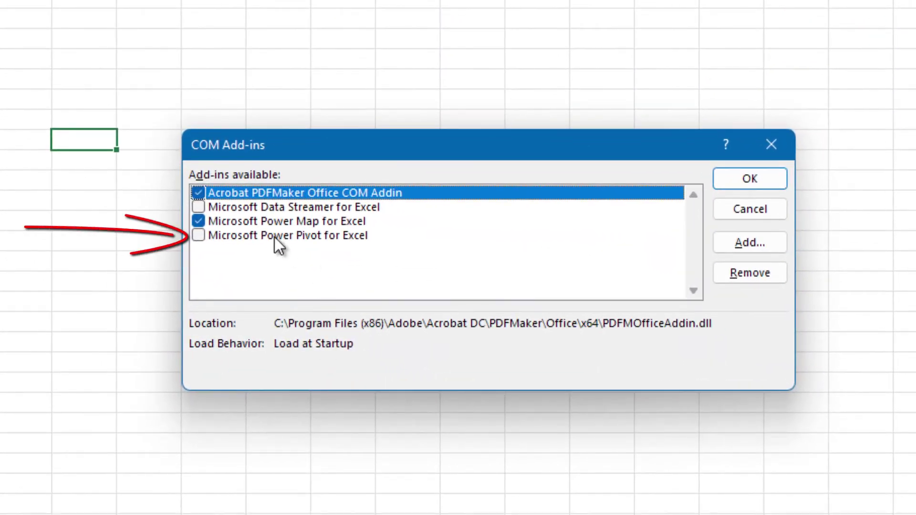
left_click(198, 236)
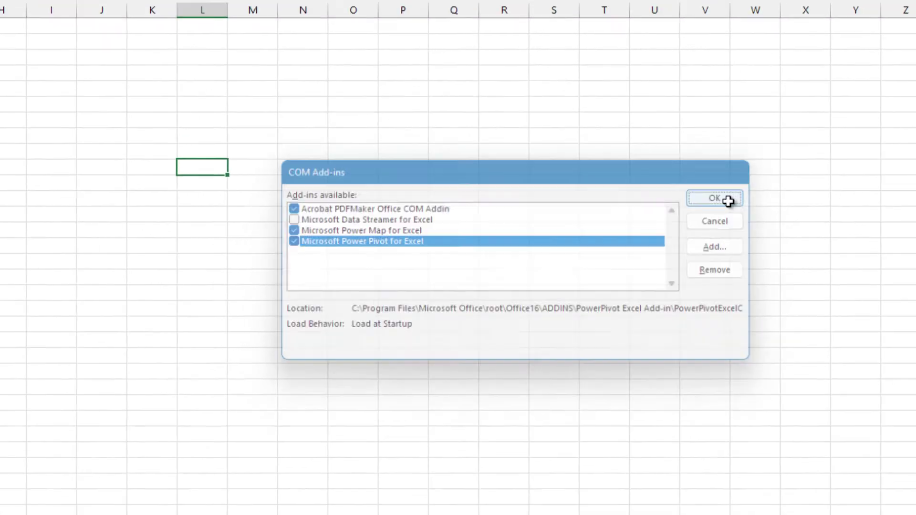
left_click(751, 179)
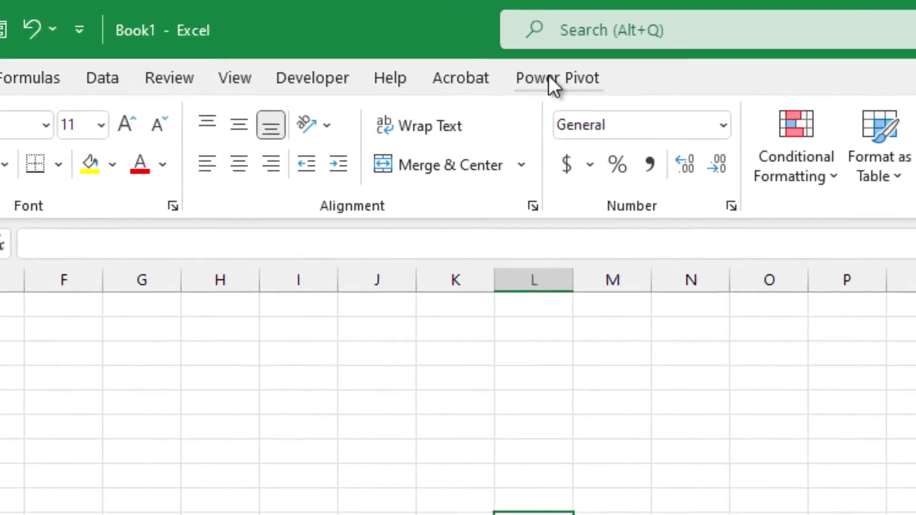
left_click(399, 37)
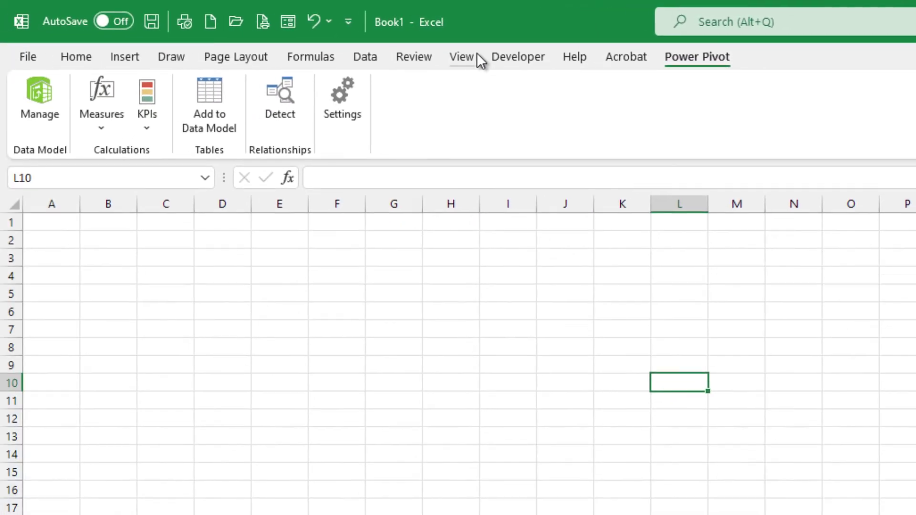
- In Customize Ribbon, drag Power Pivot to sit directly below Developer in Main Tabs
left_click(28, 56)
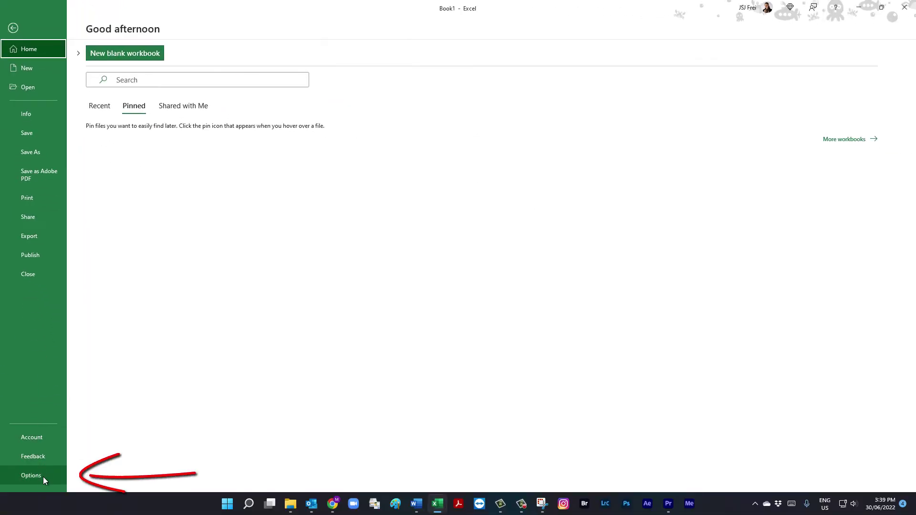
left_click(42, 477)
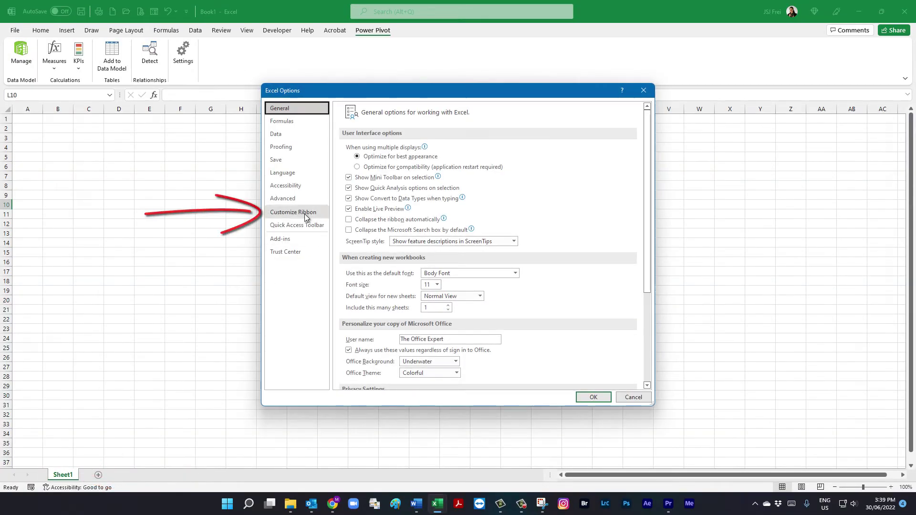
left_click(303, 212)
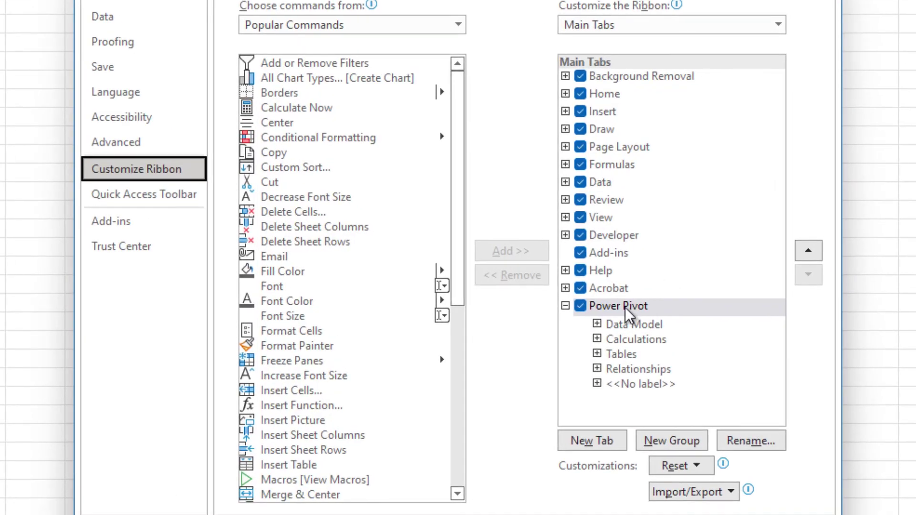
left_click_drag(540, 282, 539, 272)
left_click_drag(616, 285, 615, 250)
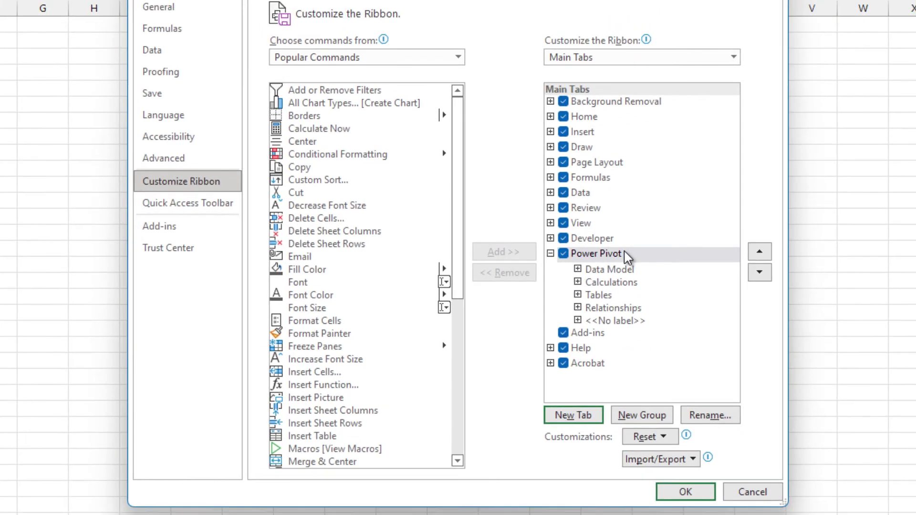
left_click(685, 492)
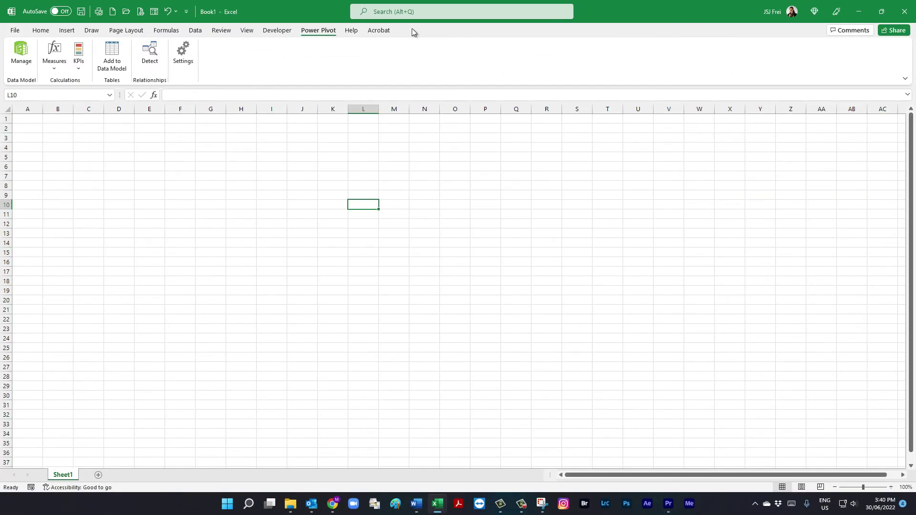